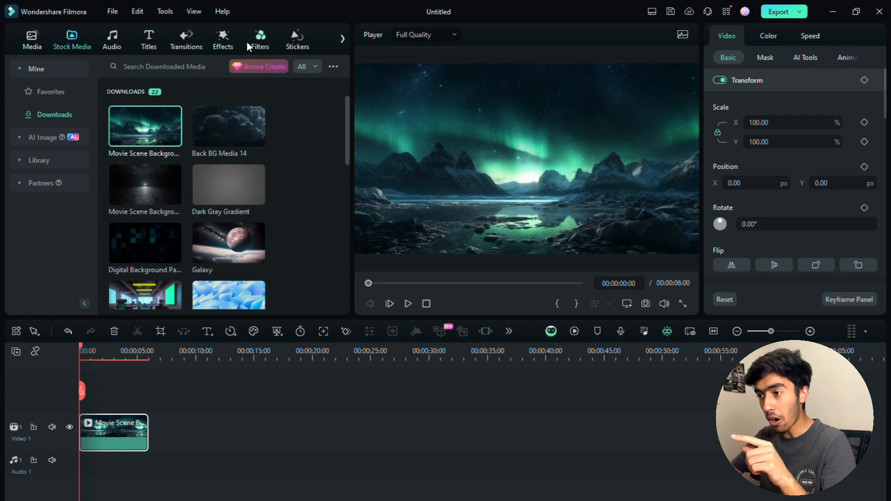
Open the Titles library and show the Trending presets under Title Effects.
left_click(148, 47)
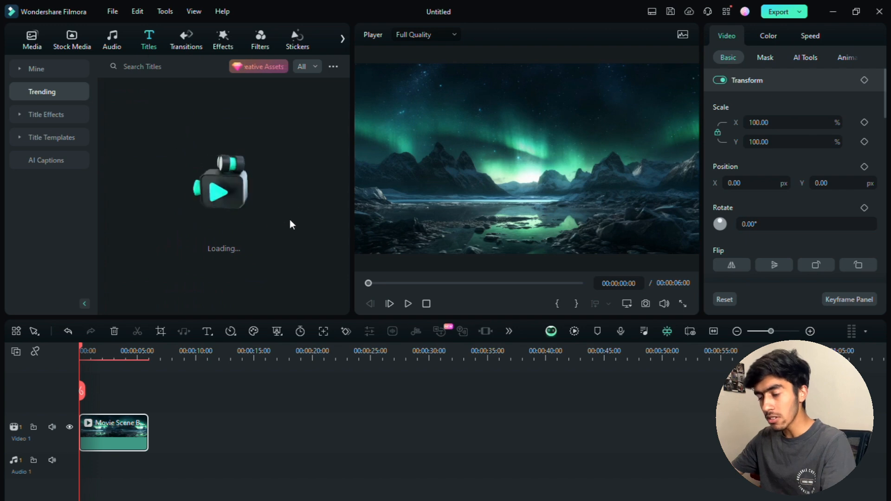
scroll(302, 182, "down", 5)
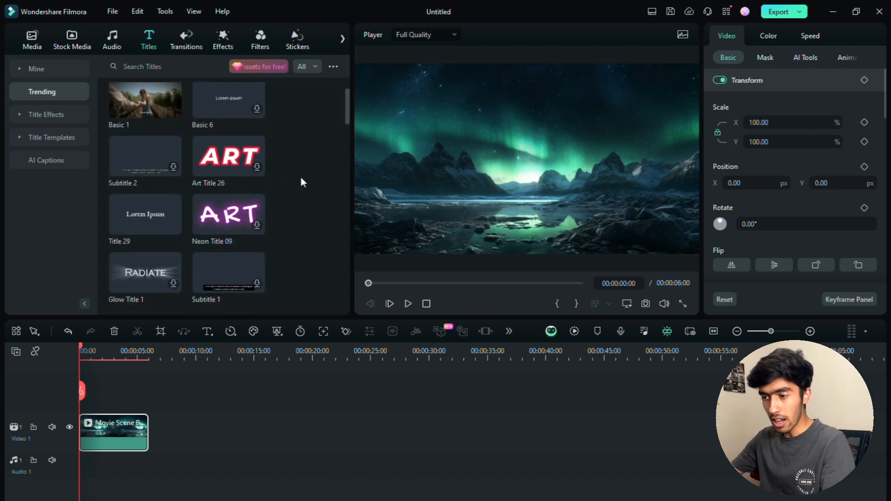
scroll(300, 179, "down", 2)
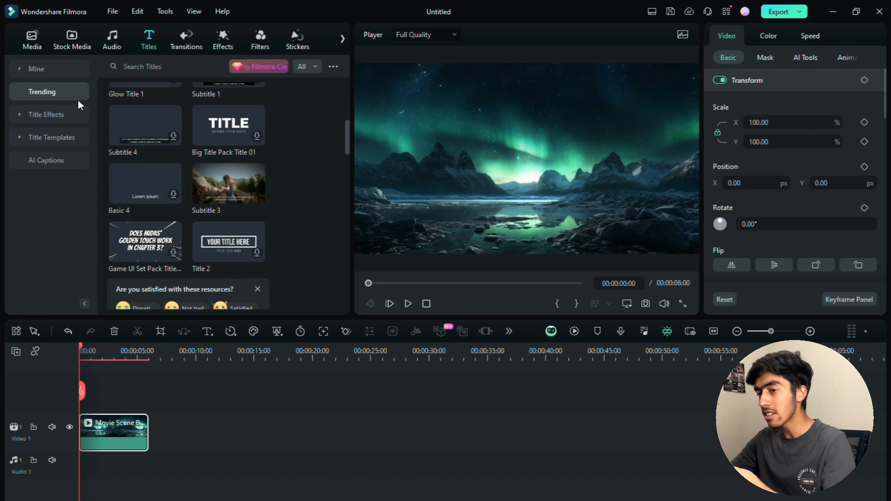
left_click(41, 111)
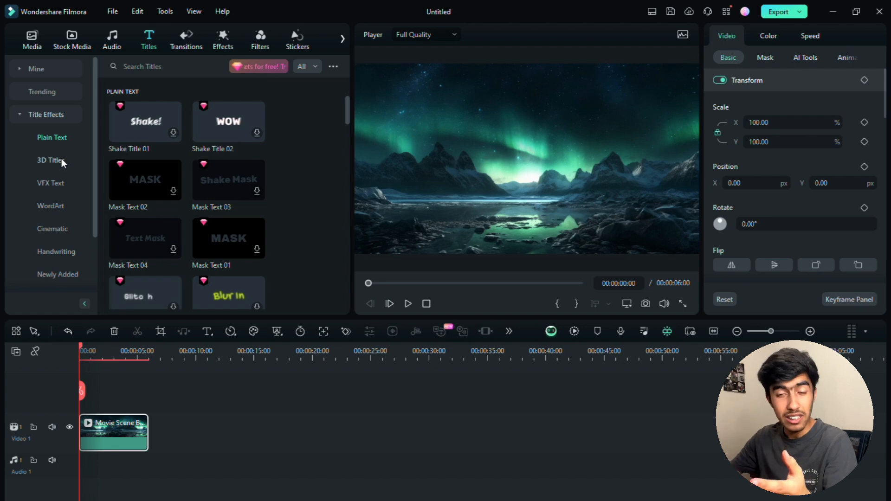
scroll(67, 180, "down", 2)
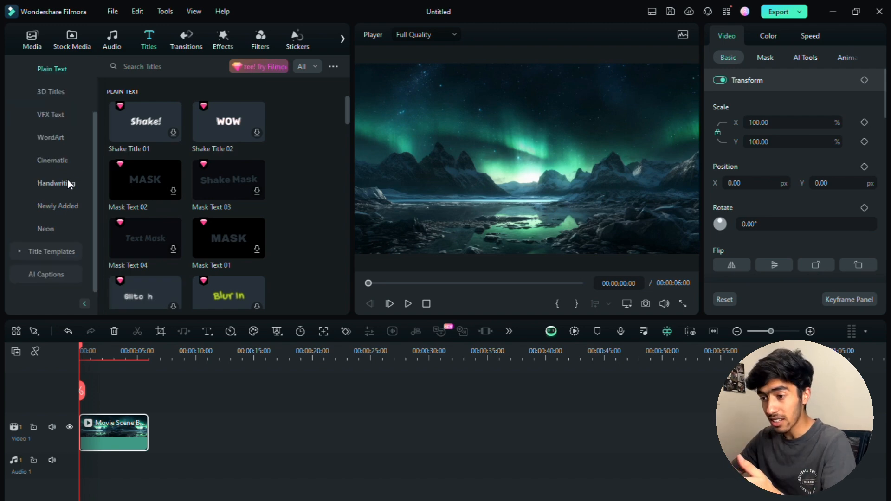
scroll(74, 168, "up", 2)
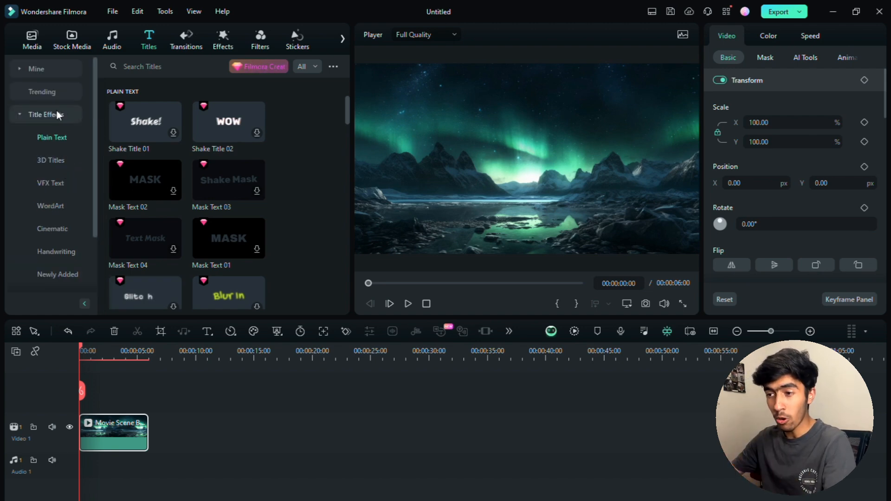
left_click(51, 91)
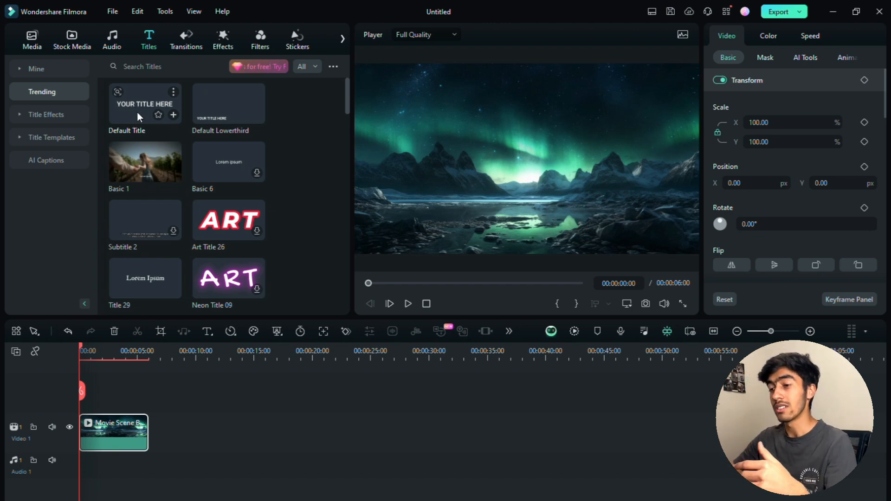
Place Default Title on the track above the aurora clip and start editing its text.
left_click_drag(137, 112, 80, 403)
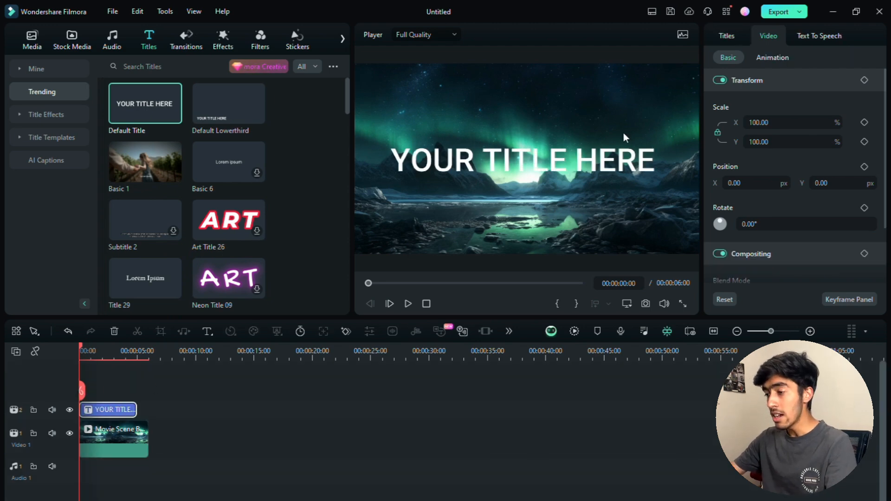
left_click(540, 166)
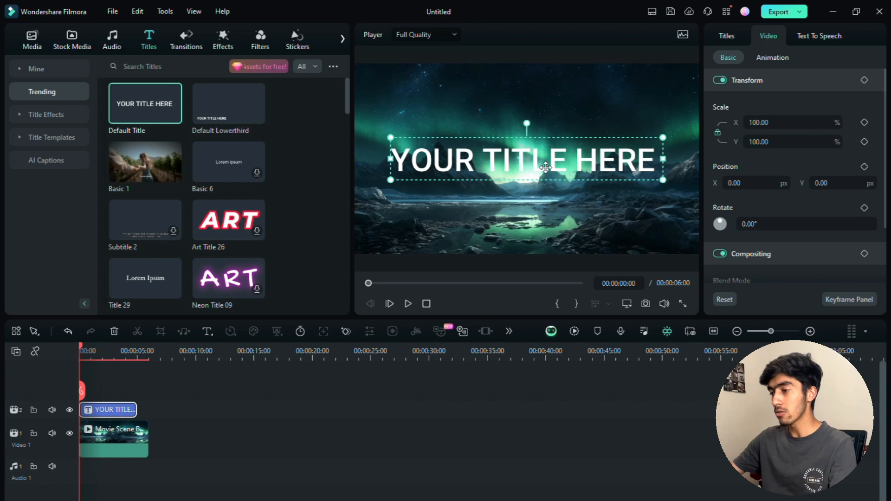
double_click(545, 167)
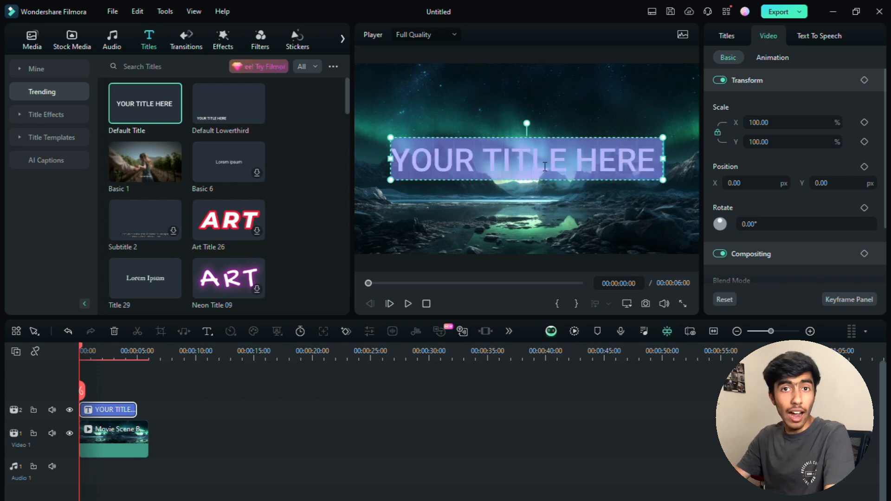
Replace the placeholder title text with 'MOUNTAINS'.
type("sdfjsijdfh")
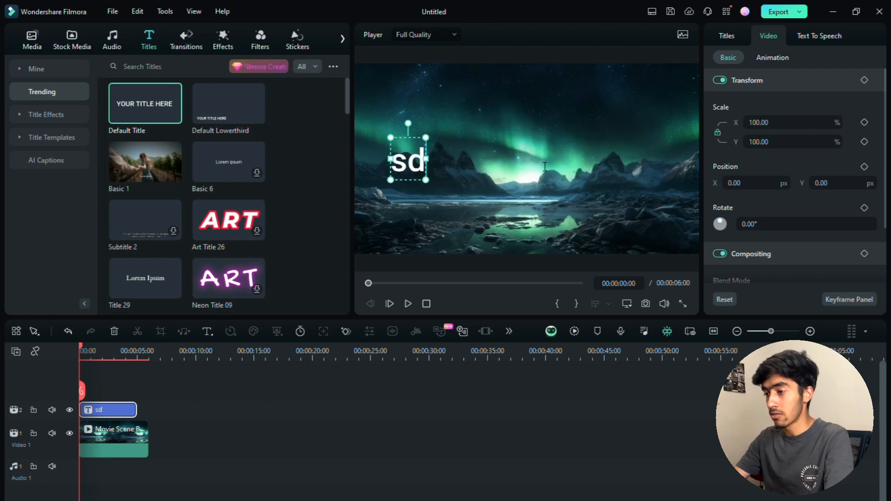
key("BackSpace")
key("BackSpace")
key("BackSpace")
key("BackSpace")
key("BackSpace")
key("BackSpace")
key("BackSpace")
key("BackSpace")
key("BackSpace")
key("BackSpace")
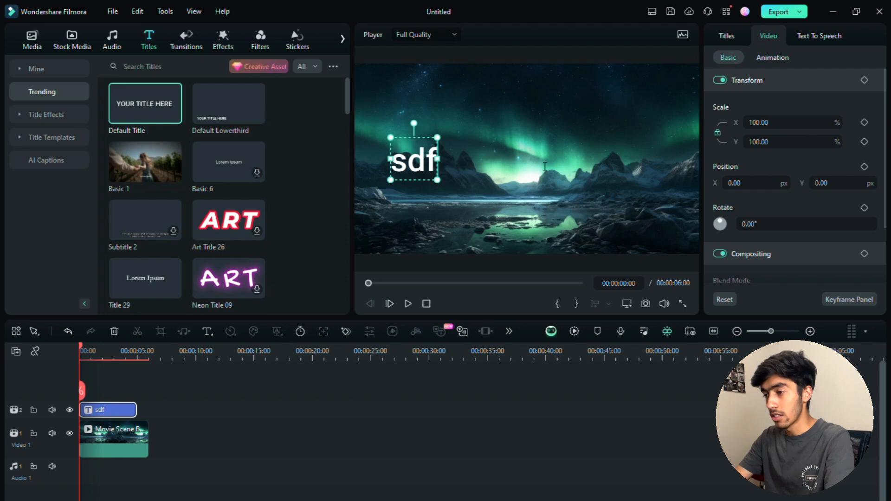
type("hrllo")
key("BackSpace")
key("BackSpace")
key("BackSpace")
key("BackSpace")
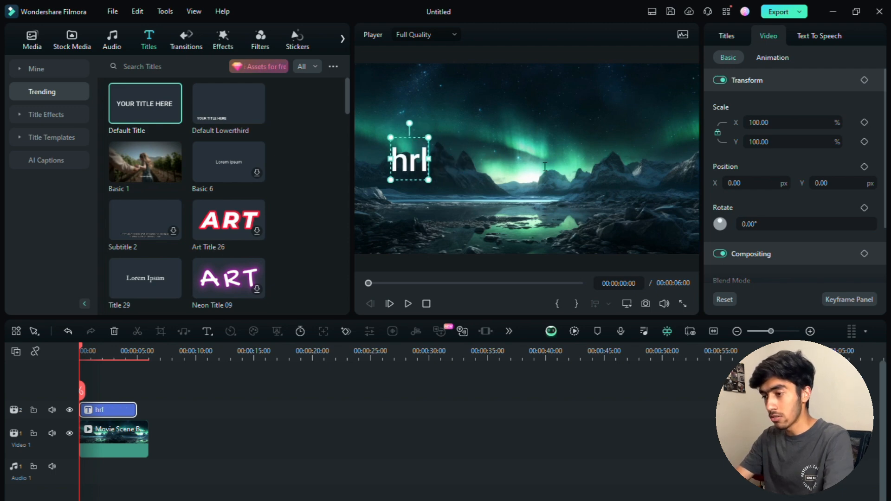
type("ello how")
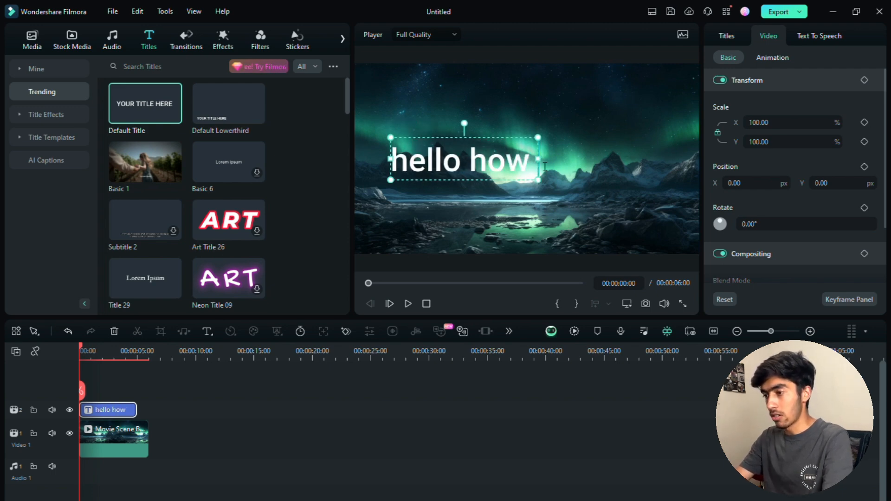
key("BackSpace")
key("BackSpace")
key("BackSpace")
key("BackSpace")
key("BackSpace")
key("BackSpace")
key("BackSpace")
key("BackSpace")
key("BackSpace")
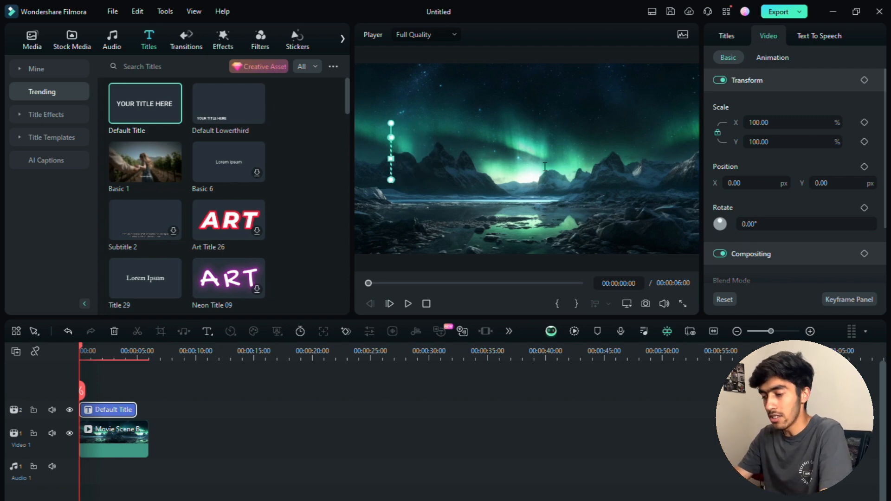
type("MOUNTAINS")
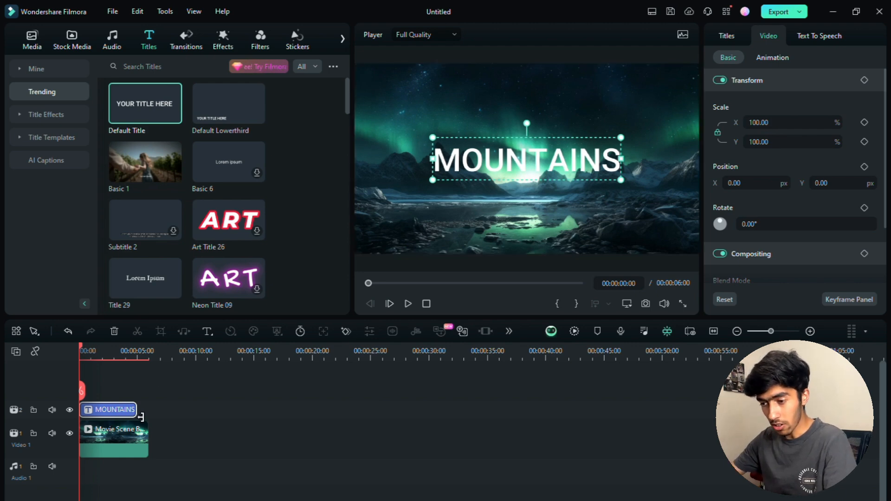
Zoom the timeline and trim the MOUNTAINS clip's end to about 00:00:03:00.
left_click_drag(141, 417, 142, 417)
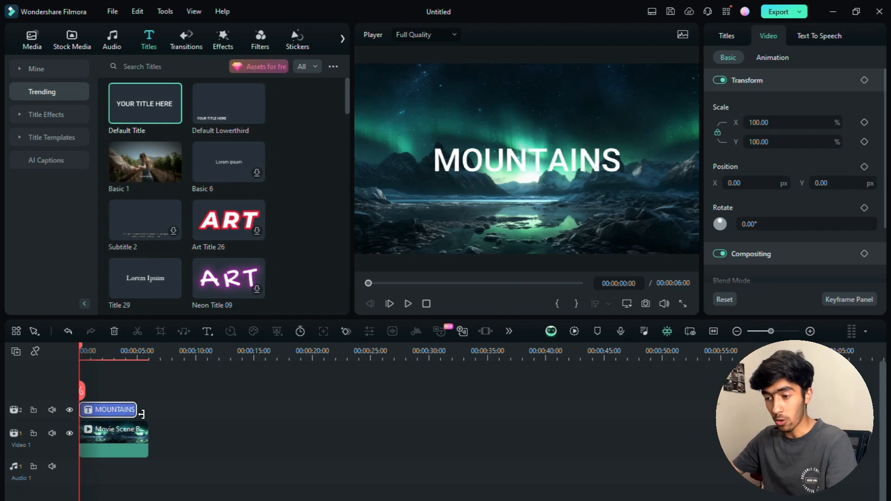
left_click_drag(142, 414, 155, 416)
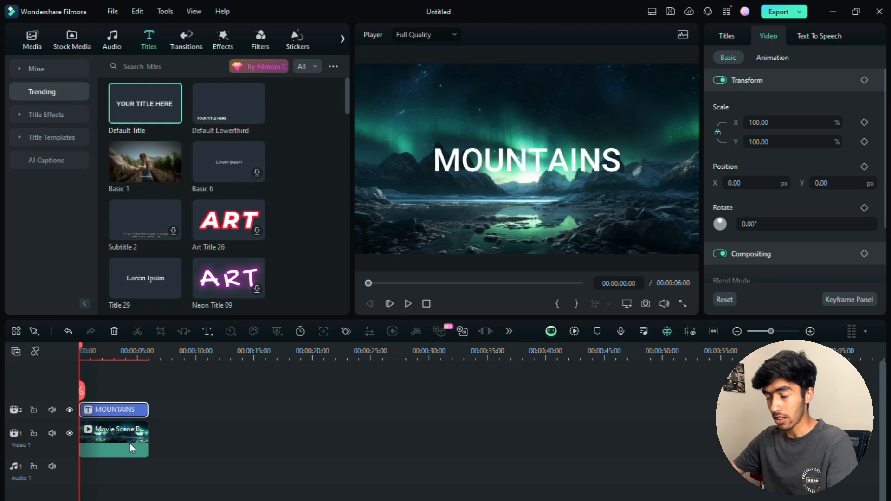
left_click_drag(157, 415, 155, 419)
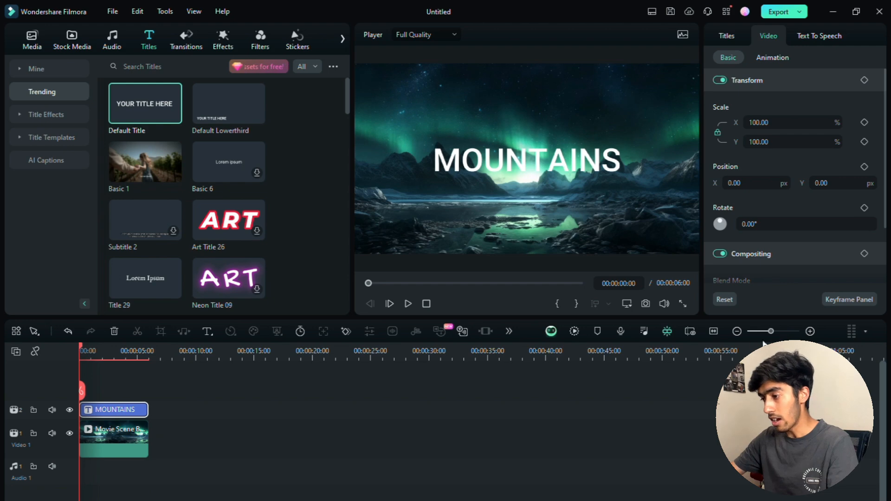
left_click_drag(771, 331, 780, 332)
left_click_drag(347, 419, 205, 419)
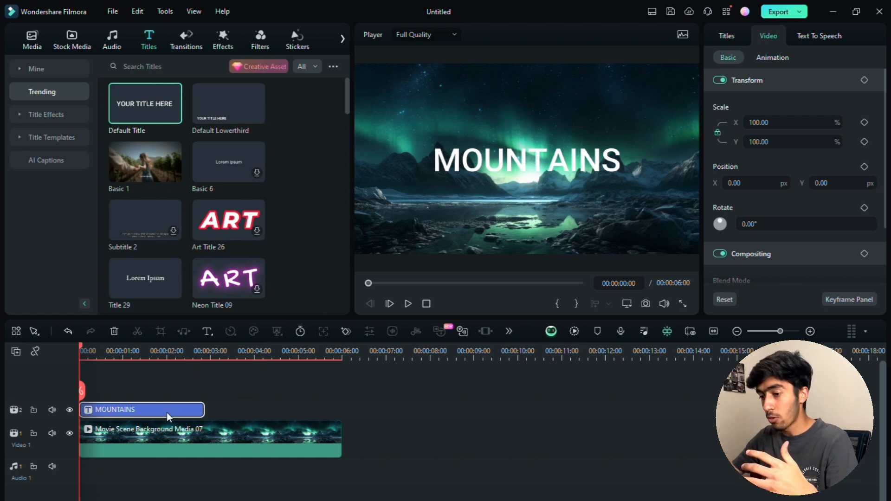
Open the title's text settings and remove stray characters after MOUNTAINS.
left_click(728, 36)
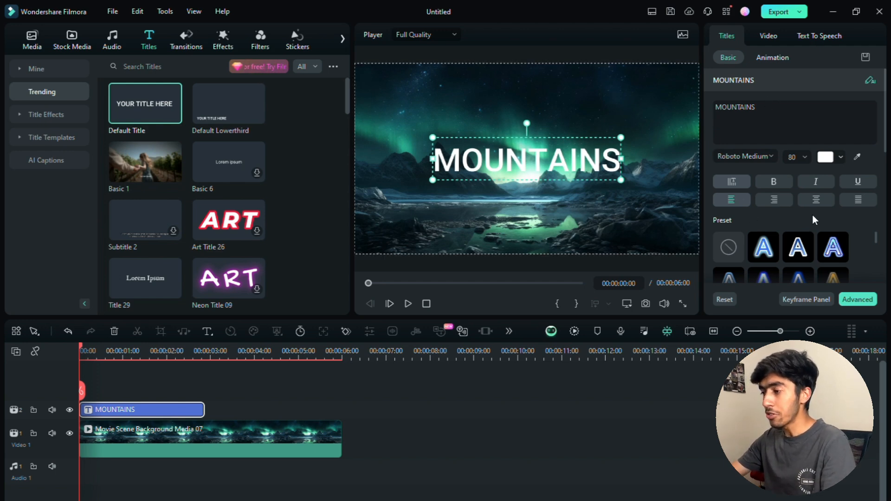
left_click(775, 128)
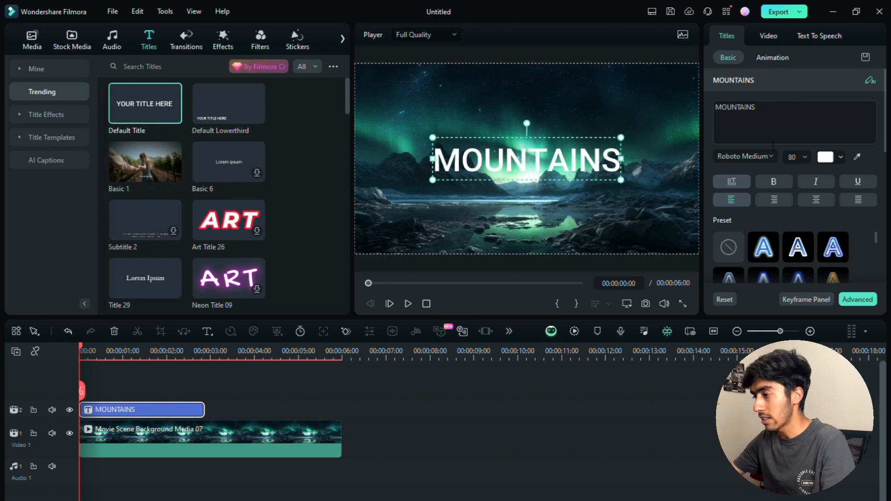
type("FDF")
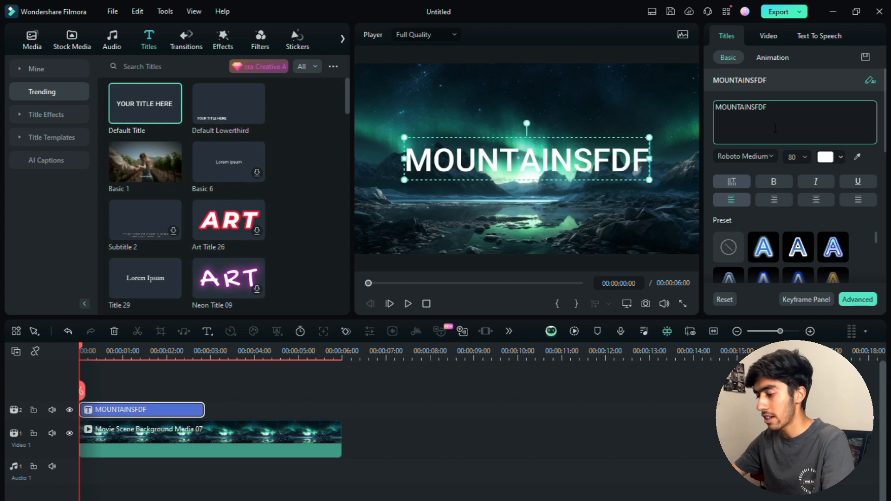
key("BackSpace")
key("BackSpace")
key("BackSpace")
Browse the font list, trying Roboto Italic for the title.
left_click(761, 156)
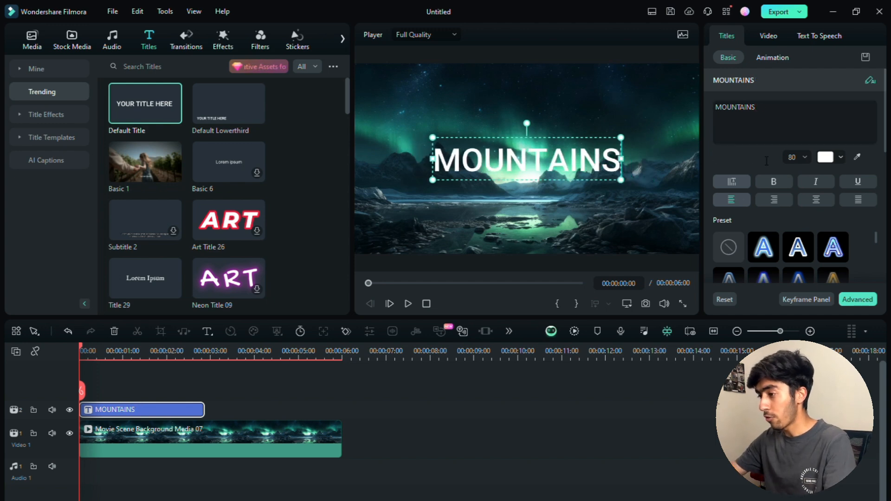
left_click(731, 249)
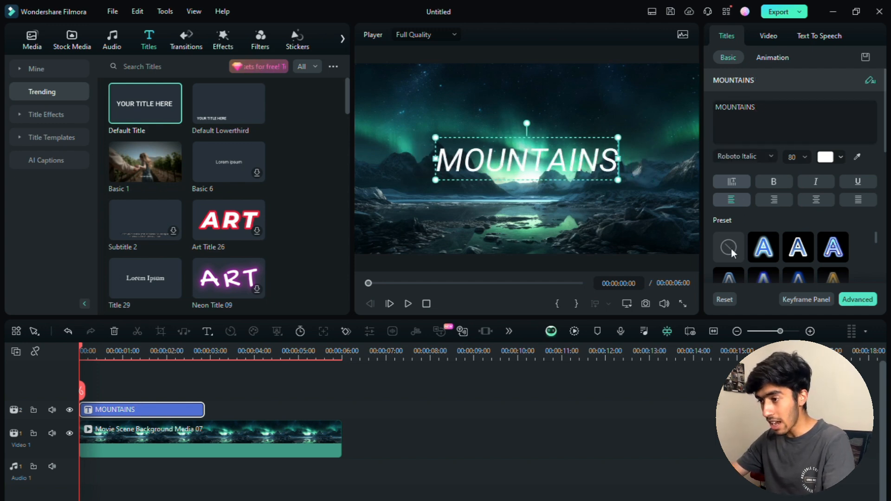
left_click(764, 156)
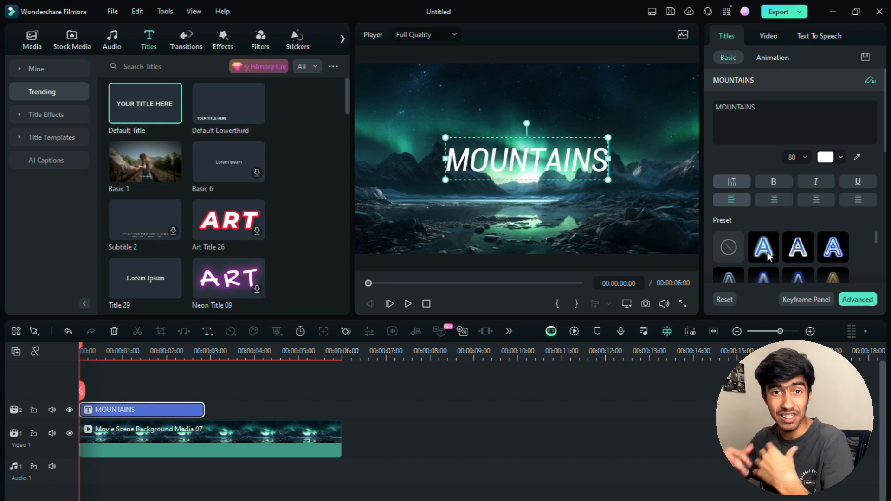
scroll(767, 252, "down", 4)
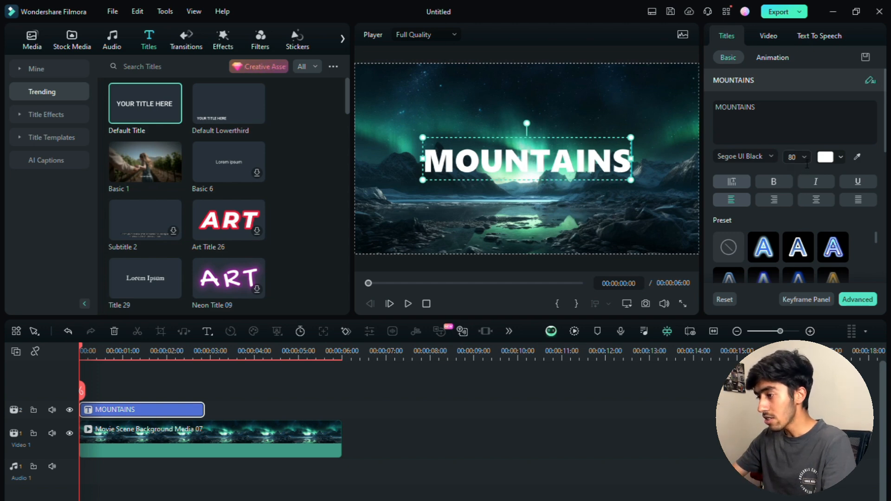
Try font sizes 74, 90 and 130, then set the title size to 80.
left_click_drag(634, 179, 604, 182)
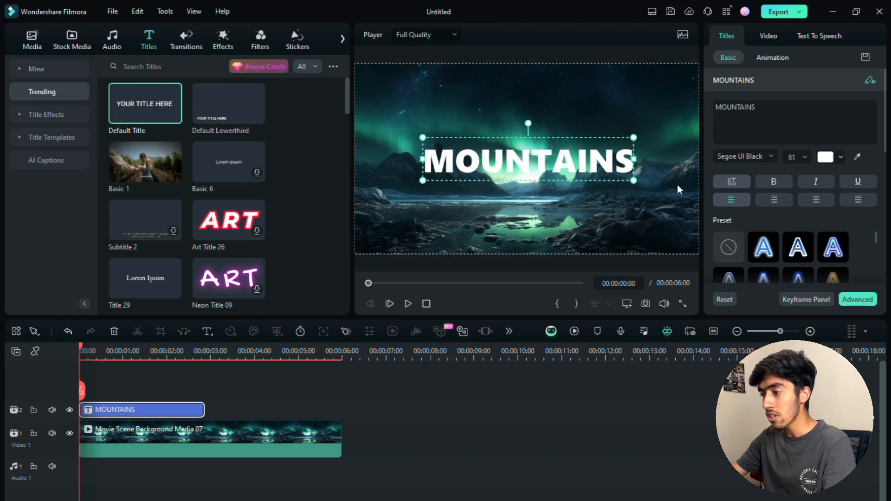
left_click(794, 163)
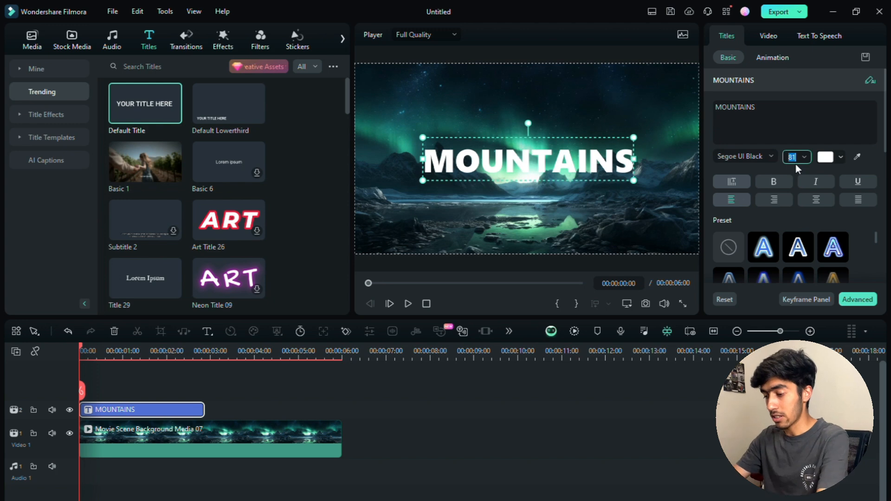
type("90")
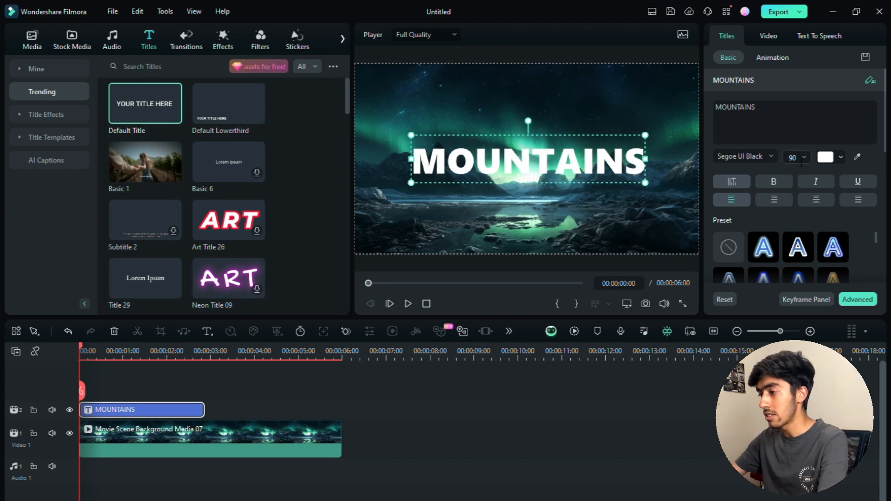
left_click(799, 158)
type("130")
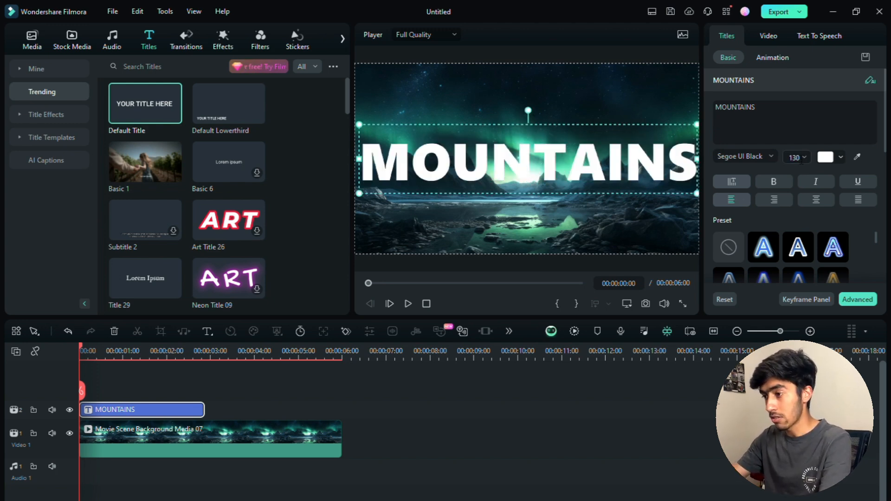
left_click(800, 158)
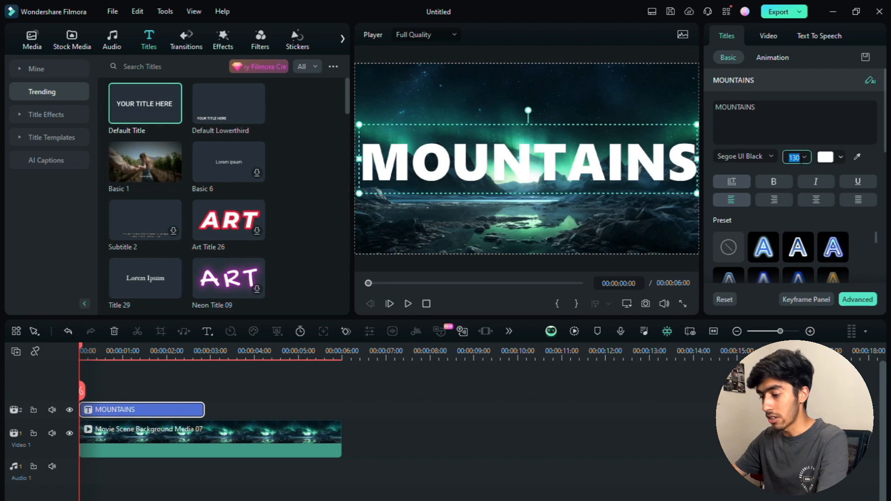
type("80")
key("Return")
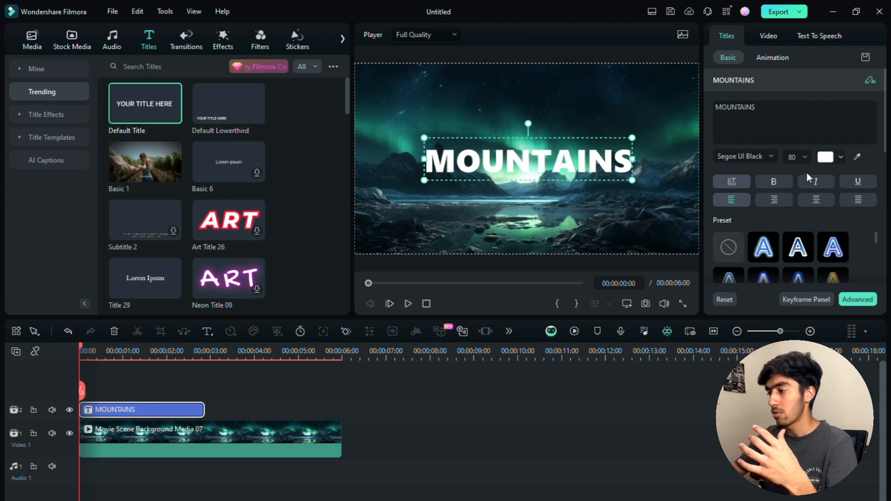
Apply a colourful gradient preset to MOUNTAINS and centre it at X 0.00, Y 0.00.
scroll(843, 186, "down", 3)
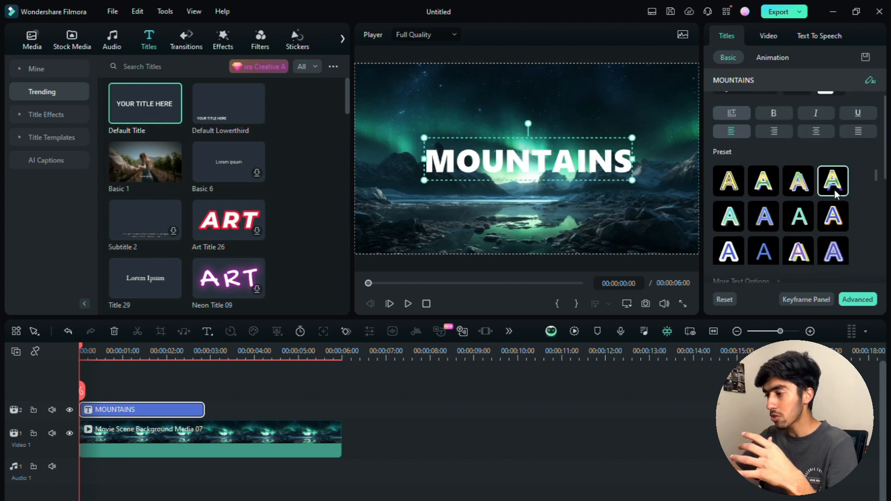
left_click(773, 220)
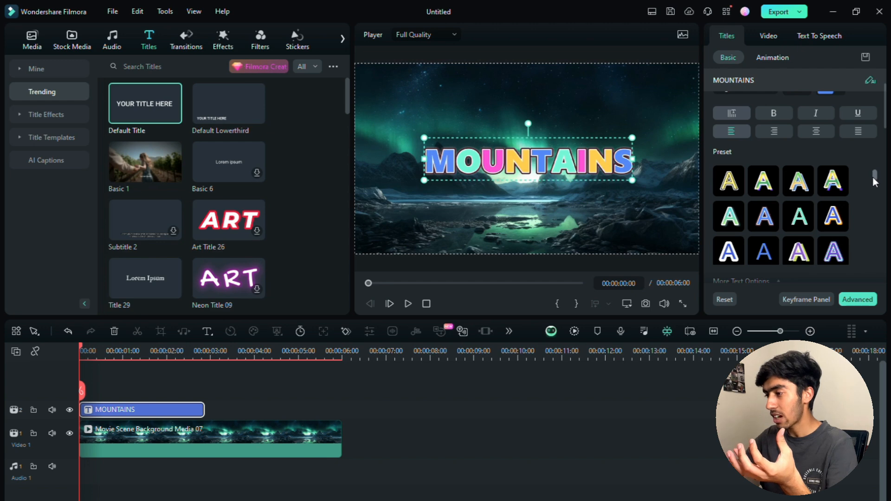
scroll(873, 177, "down", 2)
scroll(884, 195, "down", 1)
left_click_drag(884, 106, 884, 143)
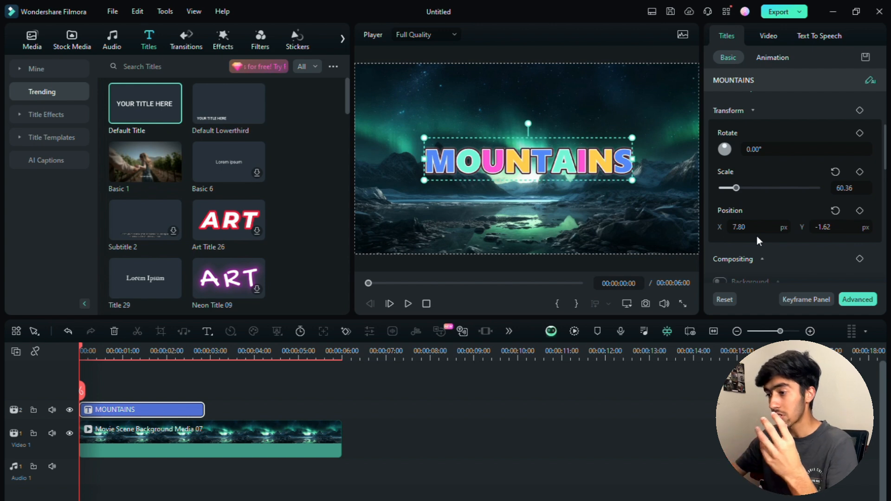
left_click_drag(538, 147, 560, 159)
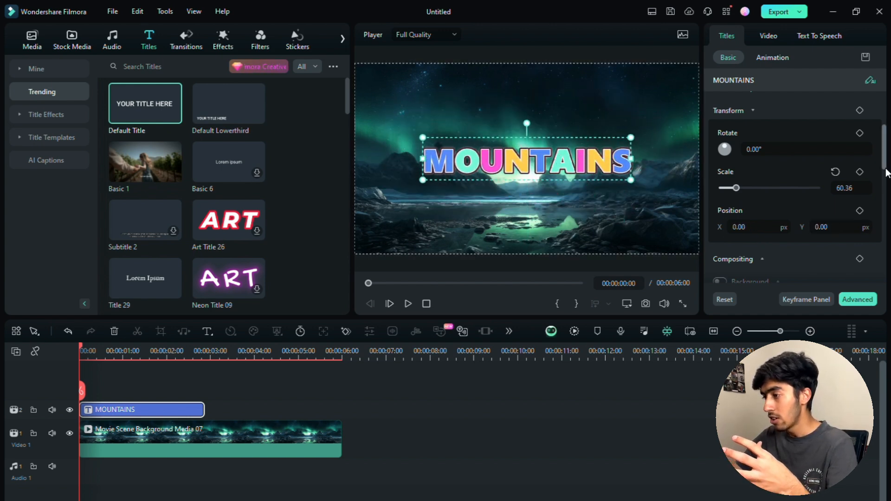
left_click_drag(885, 165, 885, 190)
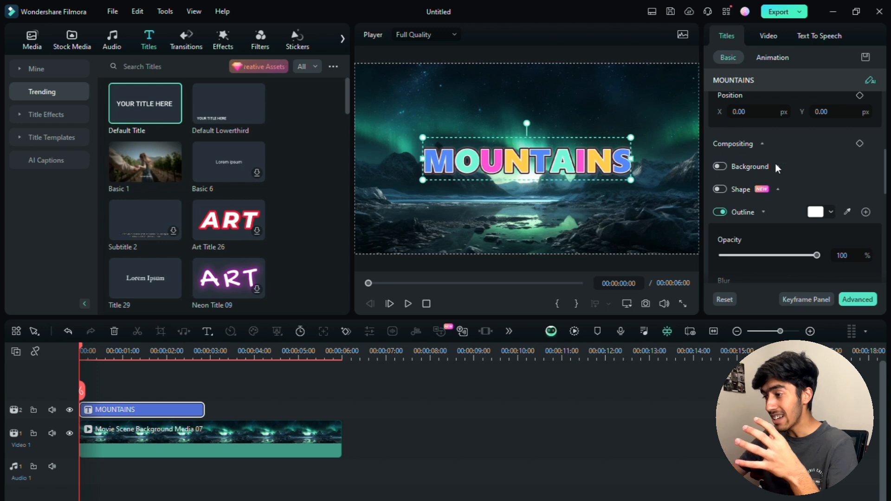
Enable a black Color Fill background at 100% opacity in the title's Compositing settings.
left_click(768, 146)
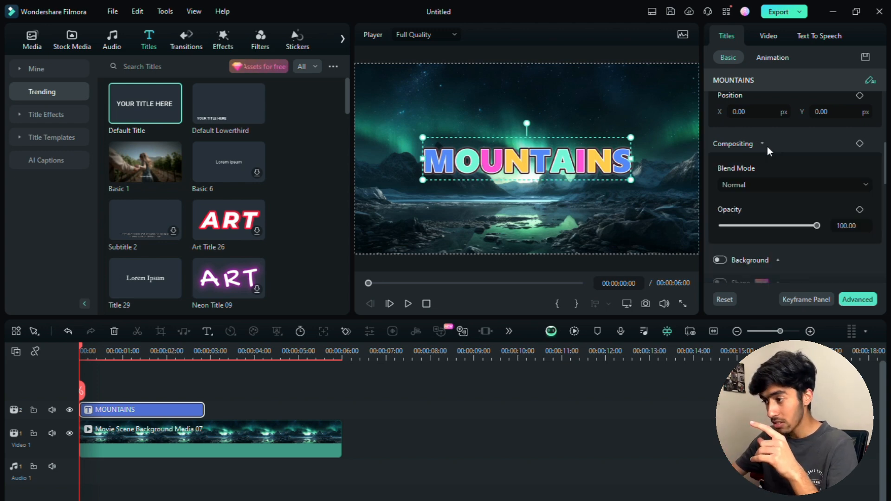
left_click(767, 147)
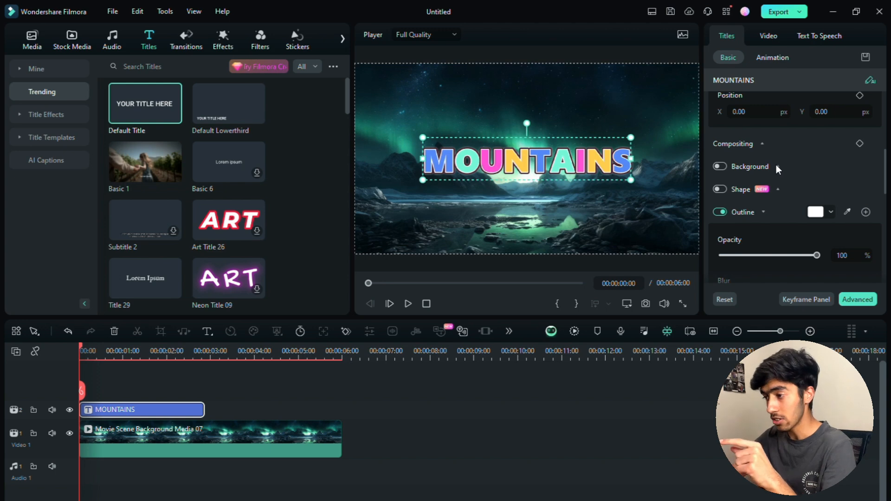
left_click(777, 166)
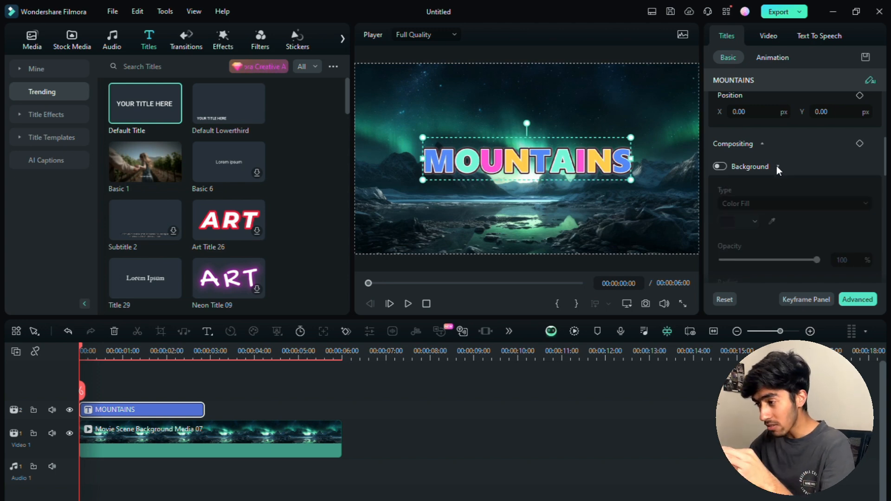
left_click(720, 166)
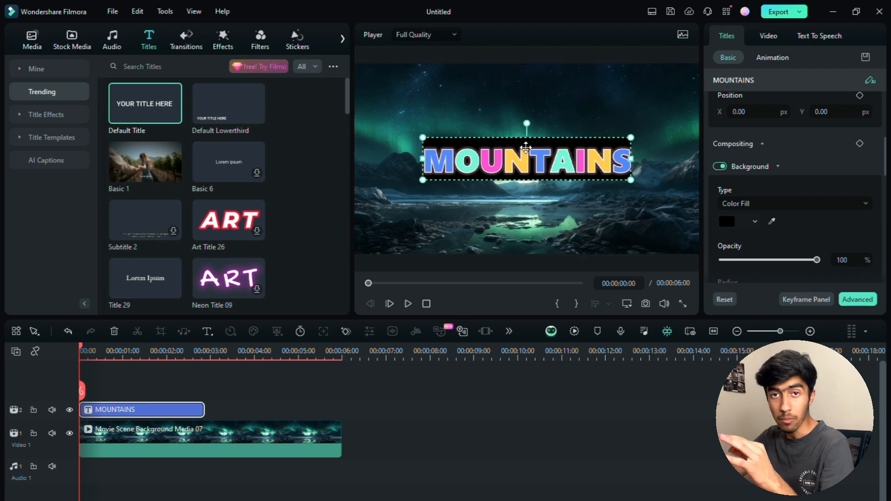
left_click_drag(884, 159, 883, 215)
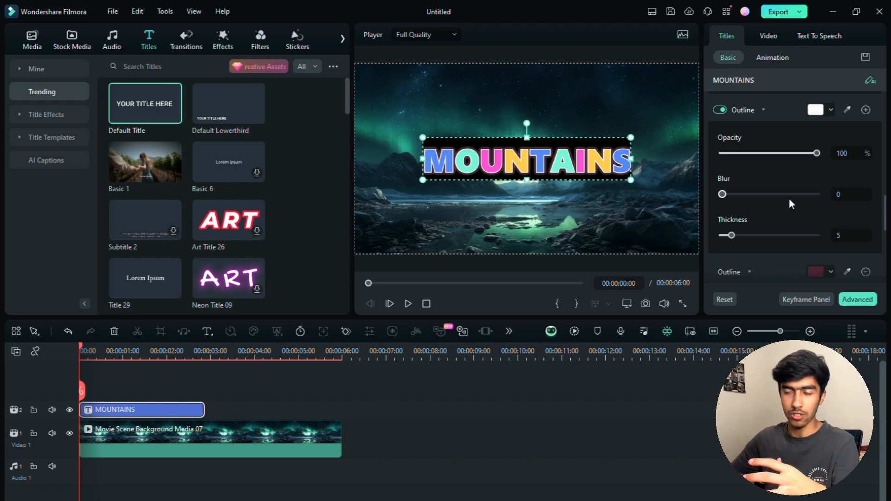
left_click_drag(885, 213, 884, 234)
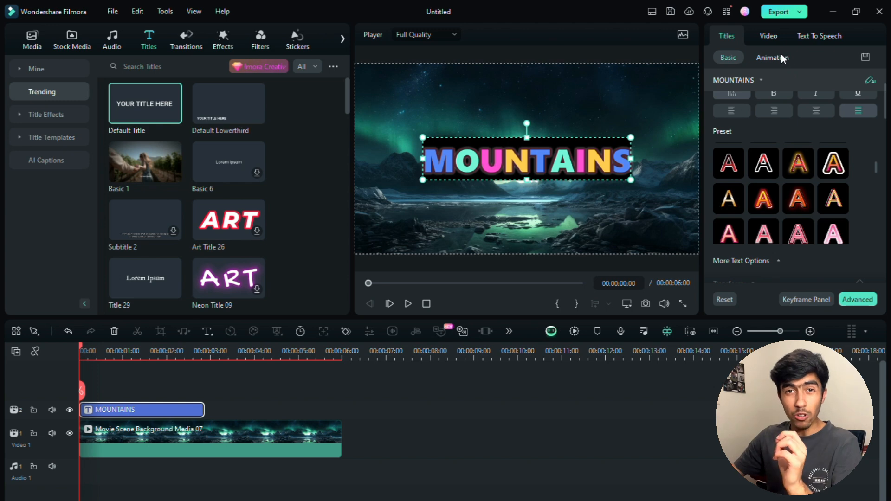
Apply the Typewriter In animation (0.84 s) and lengthen the MOUNTAINS clip.
left_click(782, 57)
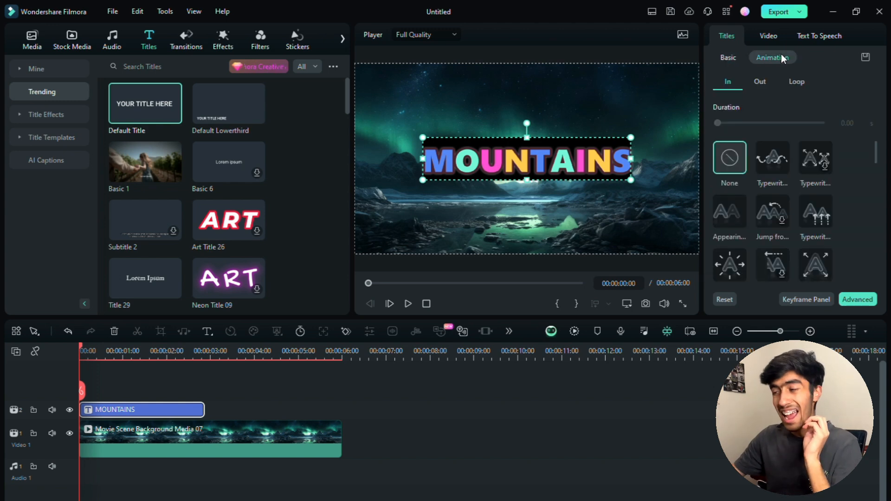
left_click(773, 160)
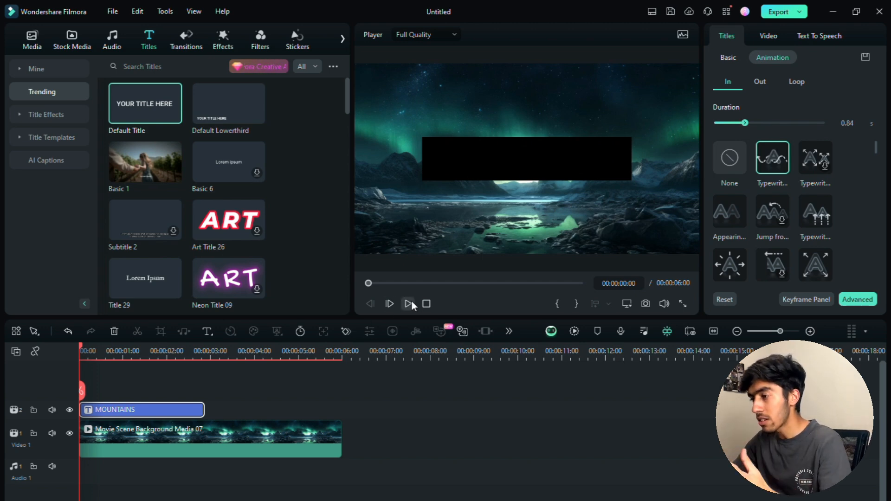
left_click_drag(210, 413, 223, 414)
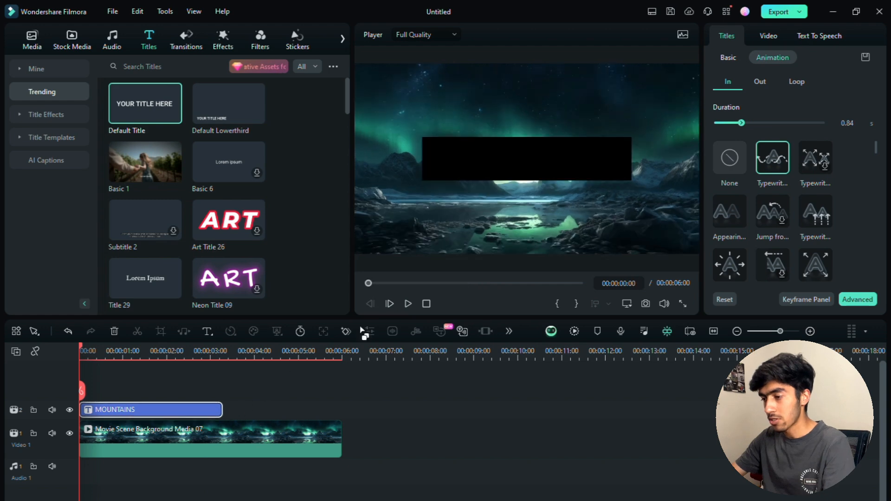
Preview the typewriter entrance, then deselect the title clip.
left_click(408, 304)
left_click(409, 303)
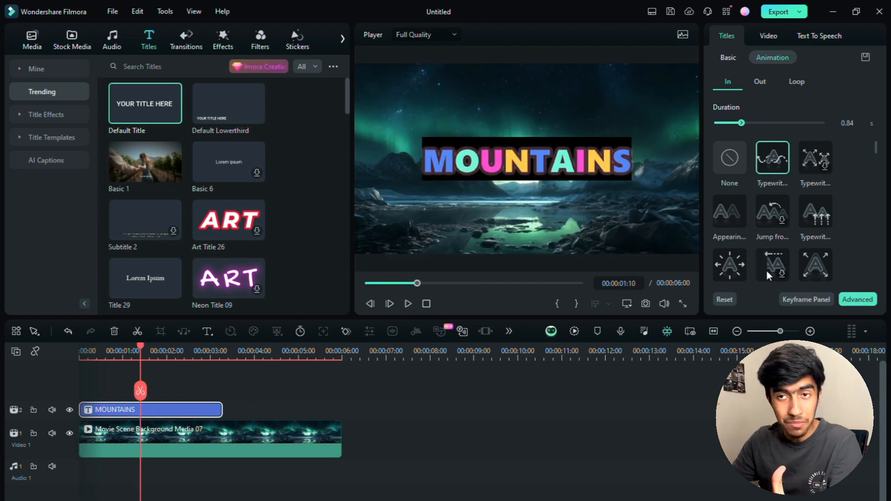
scroll(839, 197, "down", 5)
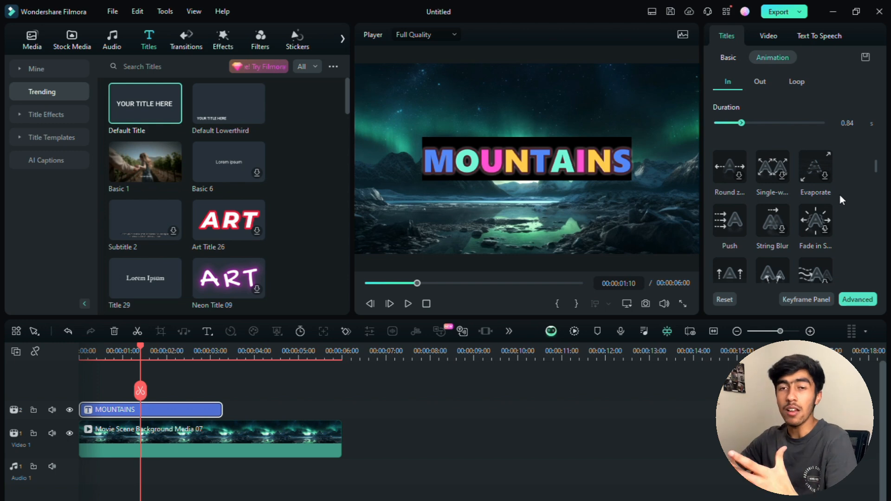
scroll(840, 196, "up", 1)
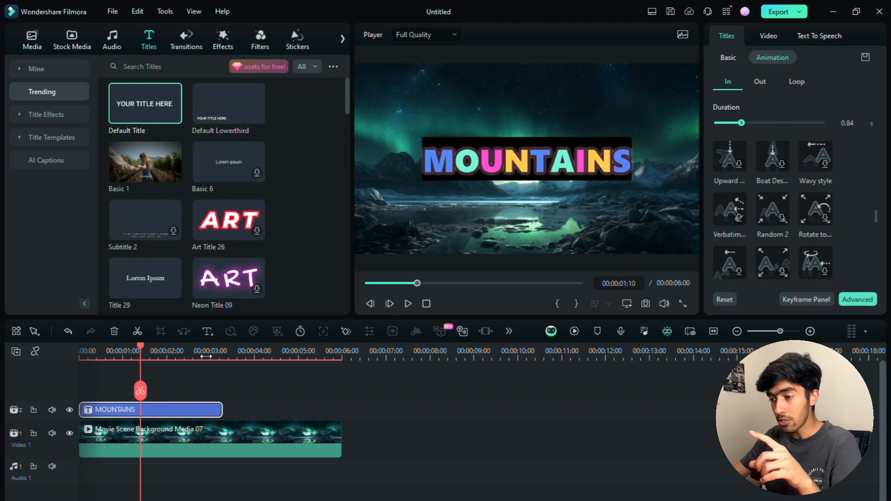
left_click(261, 400)
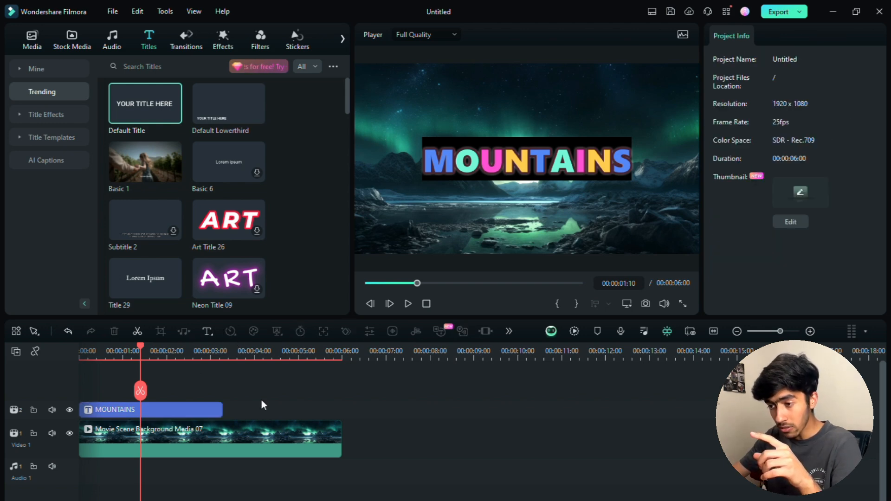
Add a 'Text Here' title on a third track and check both title clips.
left_click(207, 331)
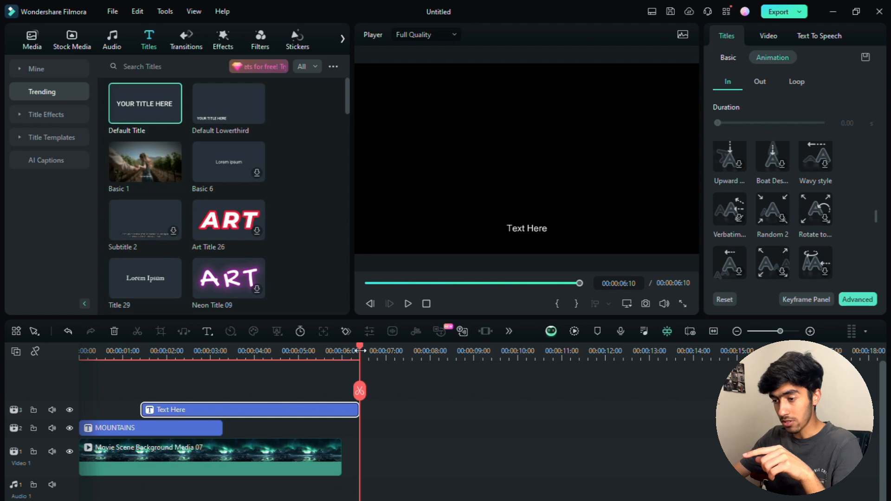
left_click_drag(359, 348, 302, 368)
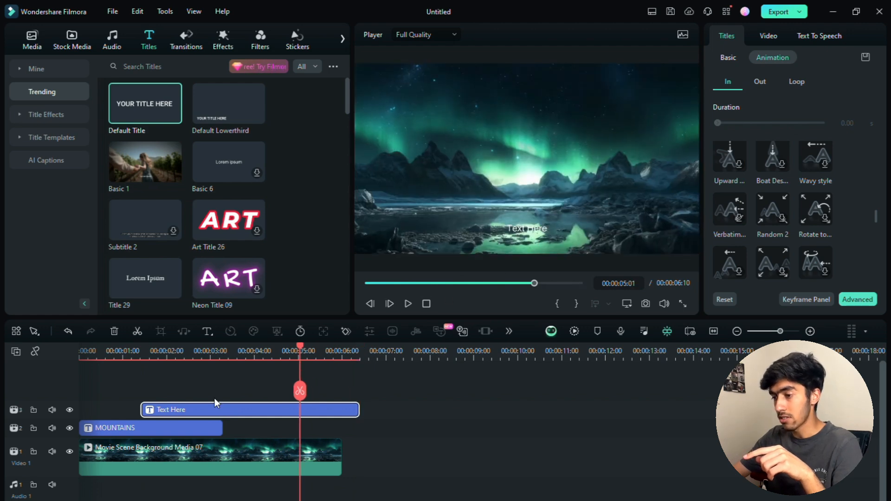
left_click(180, 427)
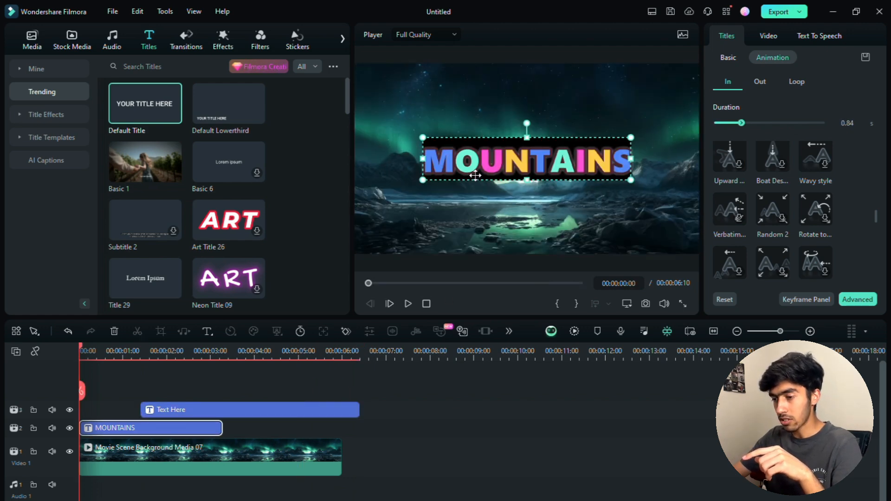
left_click(238, 404)
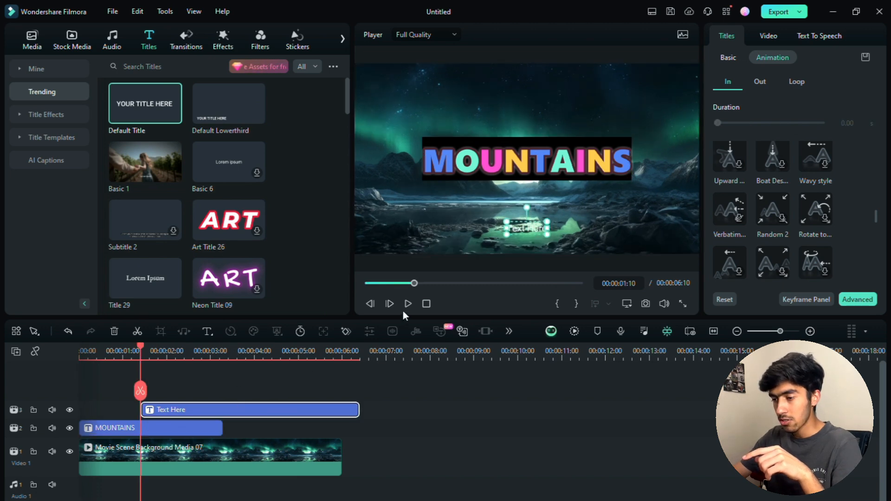